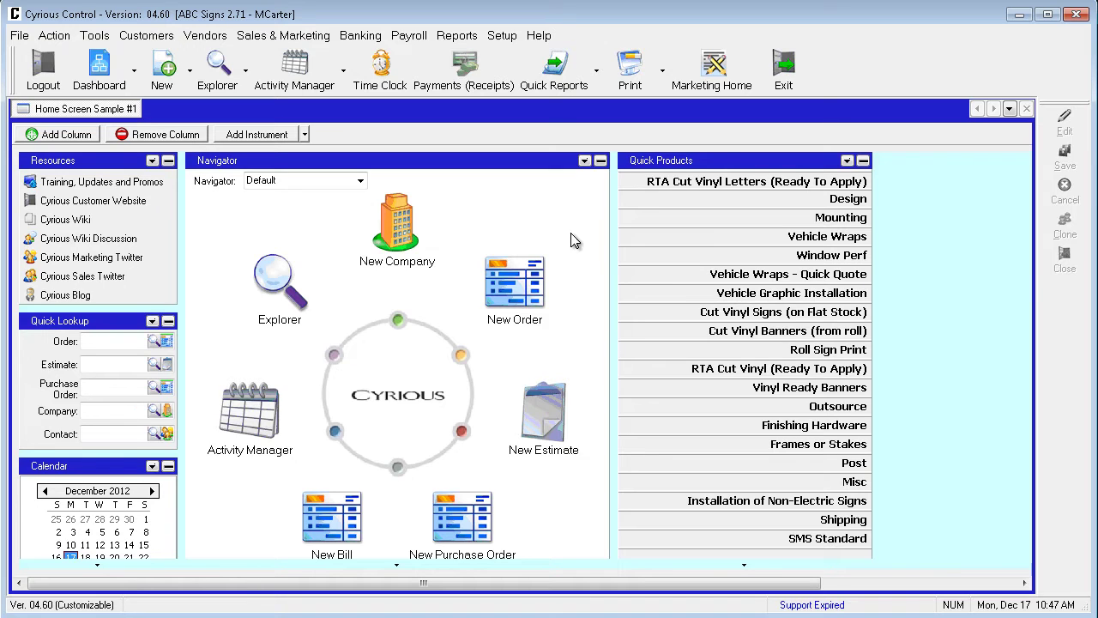
# Step: Open the Email Options in System Setup and make them editable
pyautogui.click(503, 38)
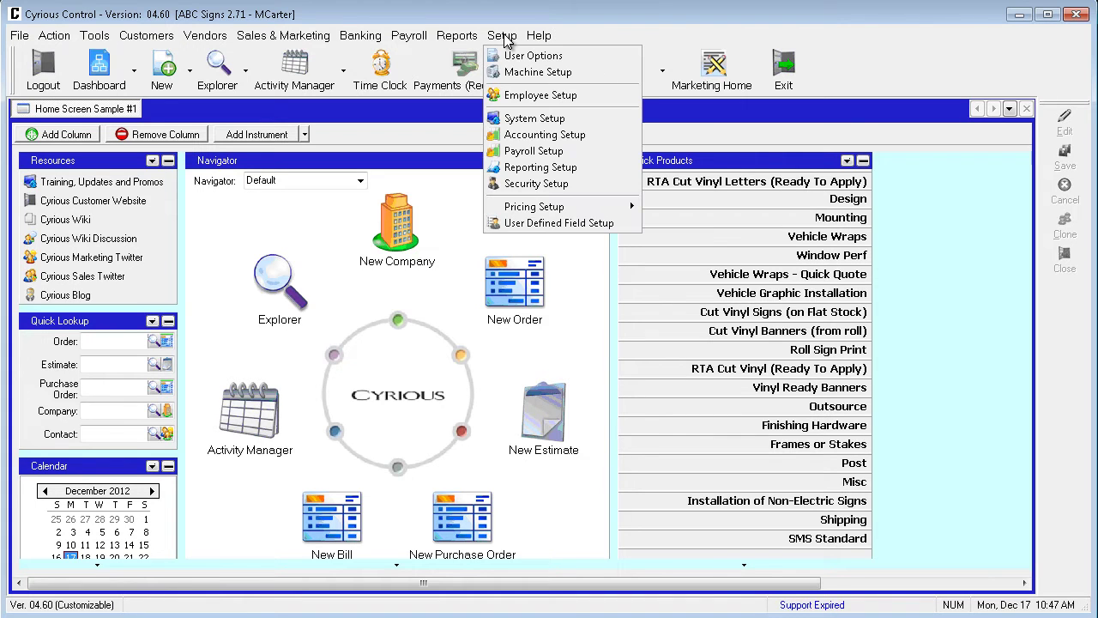
pyautogui.click(523, 117)
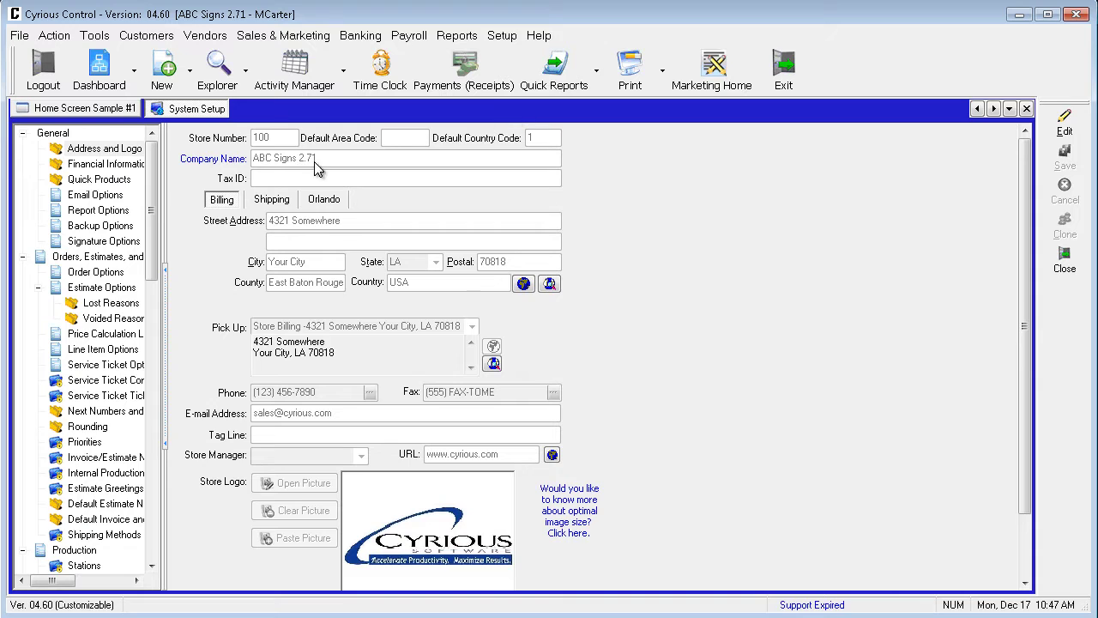
pyautogui.click(96, 196)
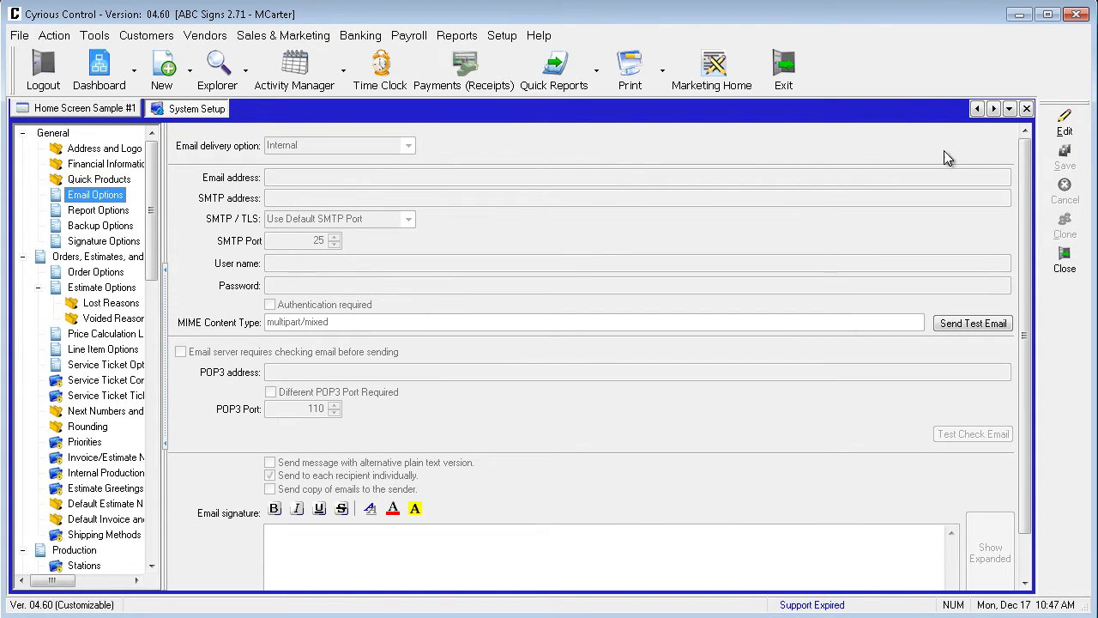
pyautogui.click(1057, 127)
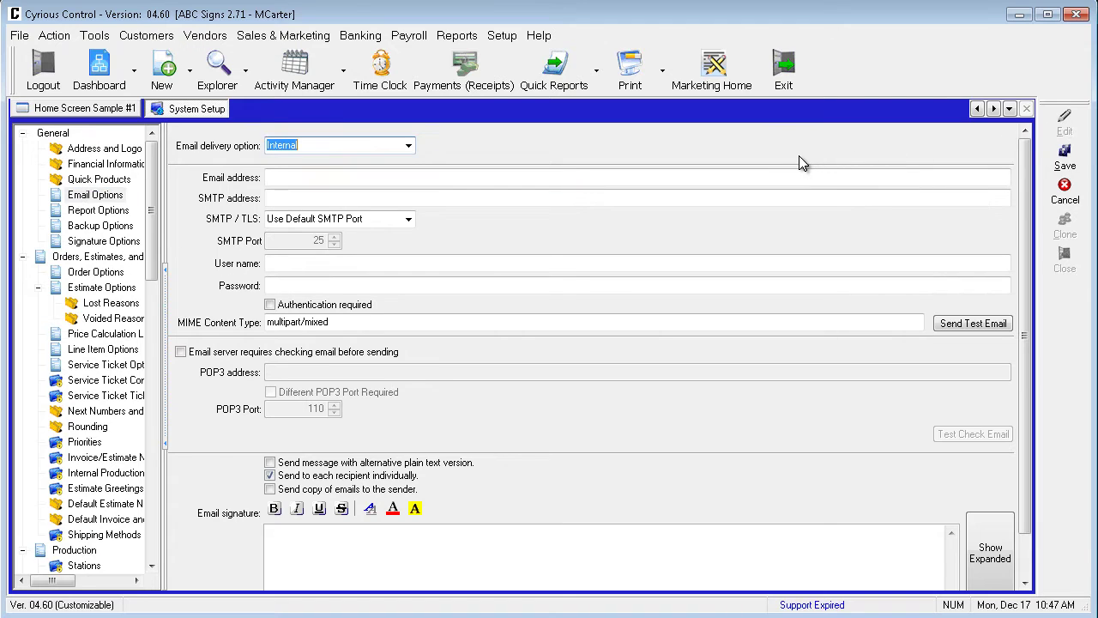
# Step: Try the Outlook email delivery option and restore Internal
pyautogui.click(409, 146)
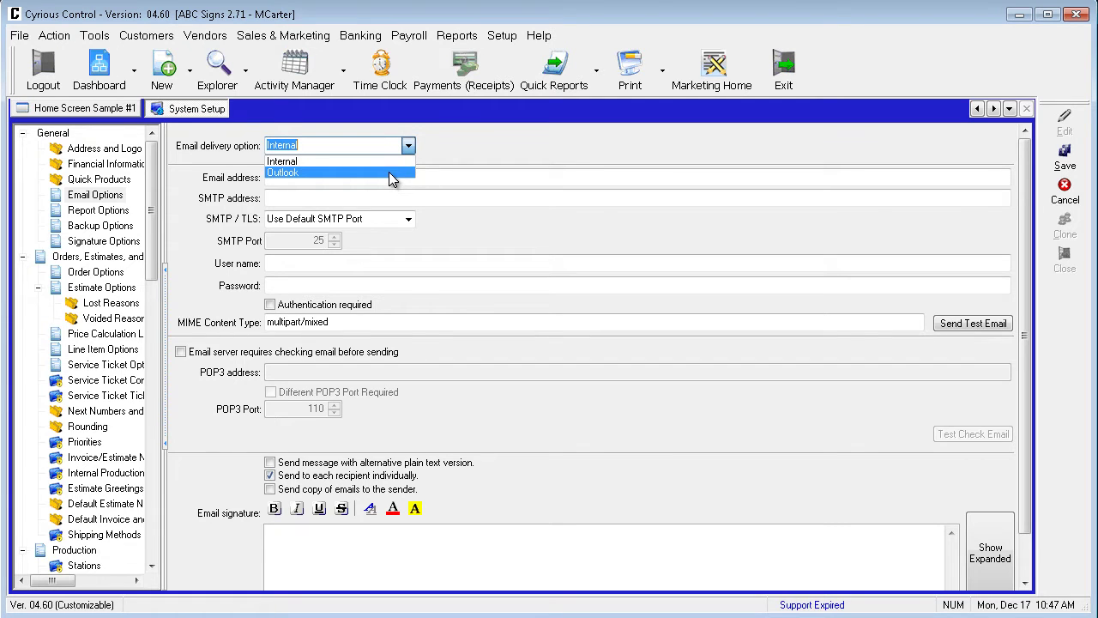
pyautogui.click(388, 173)
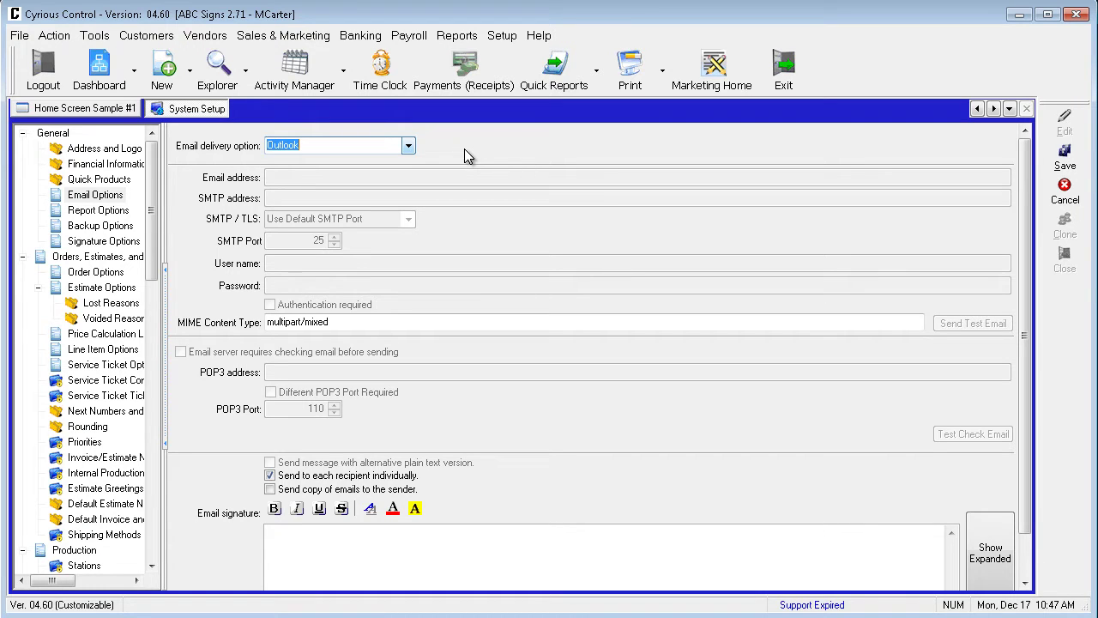
pyautogui.click(407, 145)
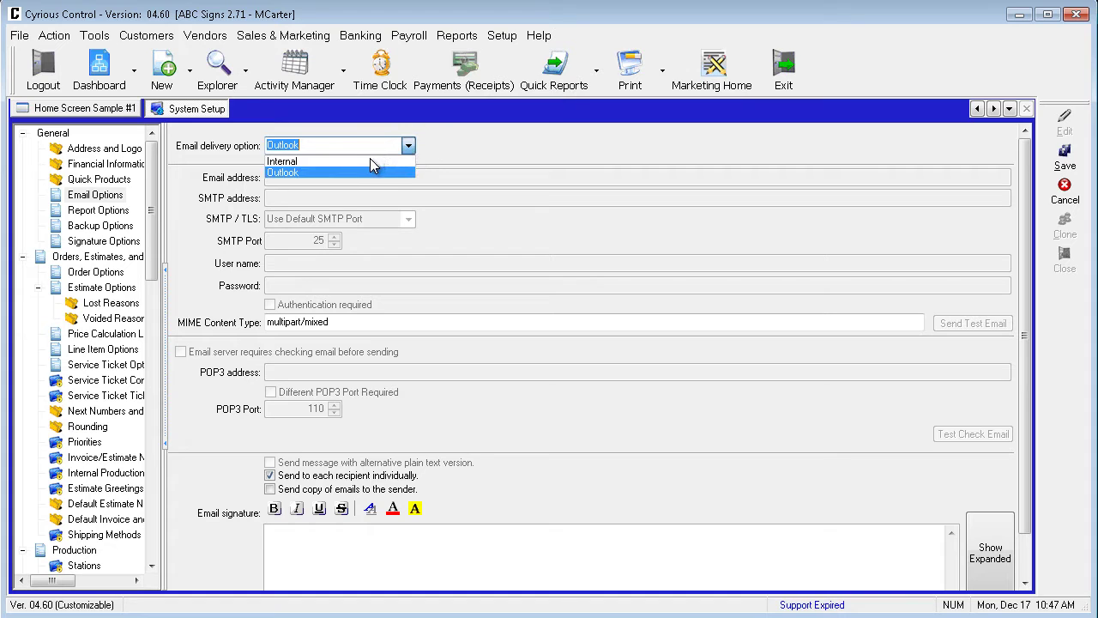
pyautogui.click(365, 161)
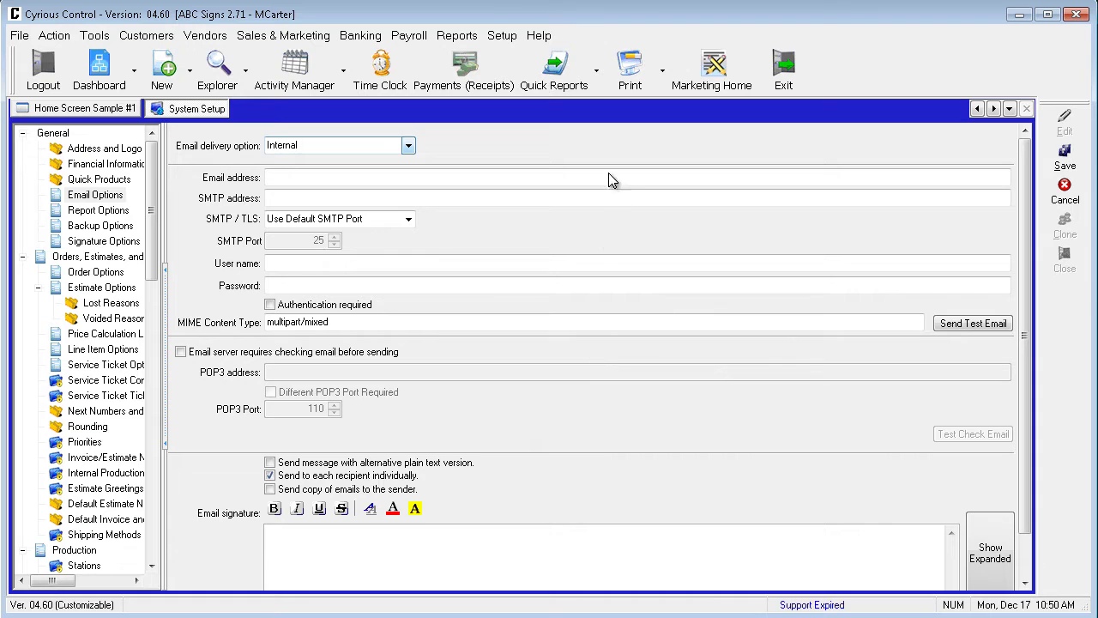
# Step: Open the Email Options in the individual User Options to view the user-level email settings
pyautogui.click(502, 36)
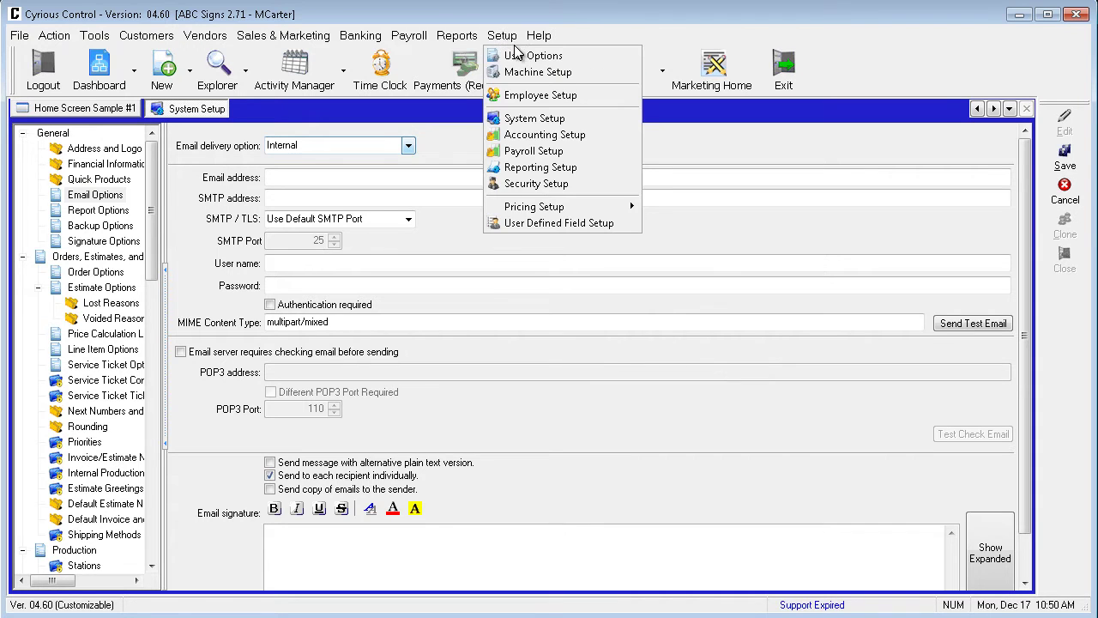
pyautogui.click(525, 56)
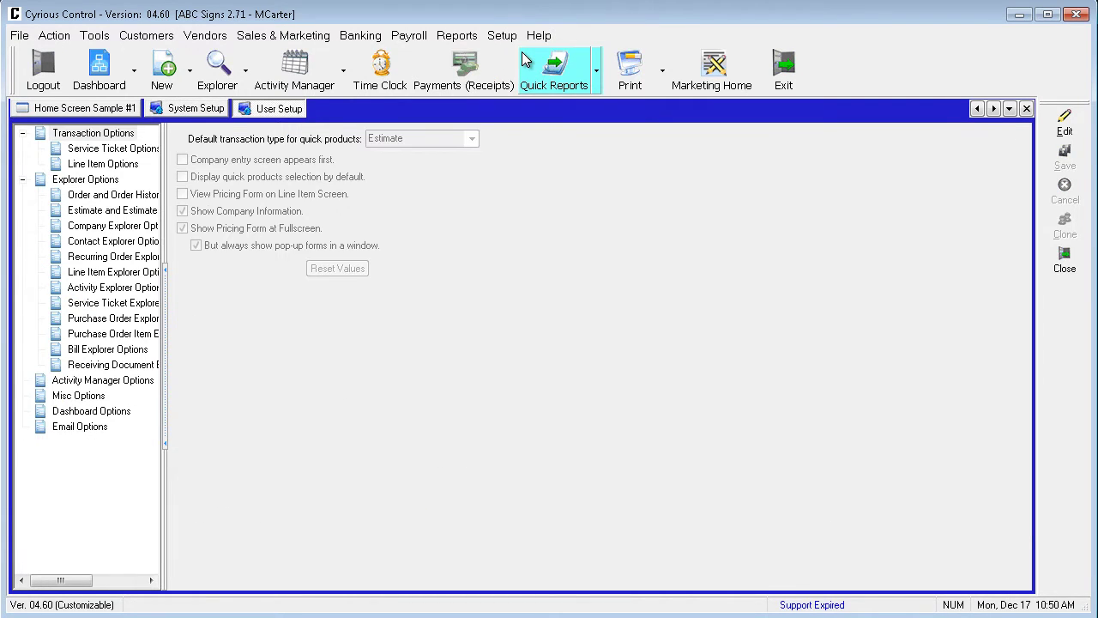
pyautogui.click(110, 428)
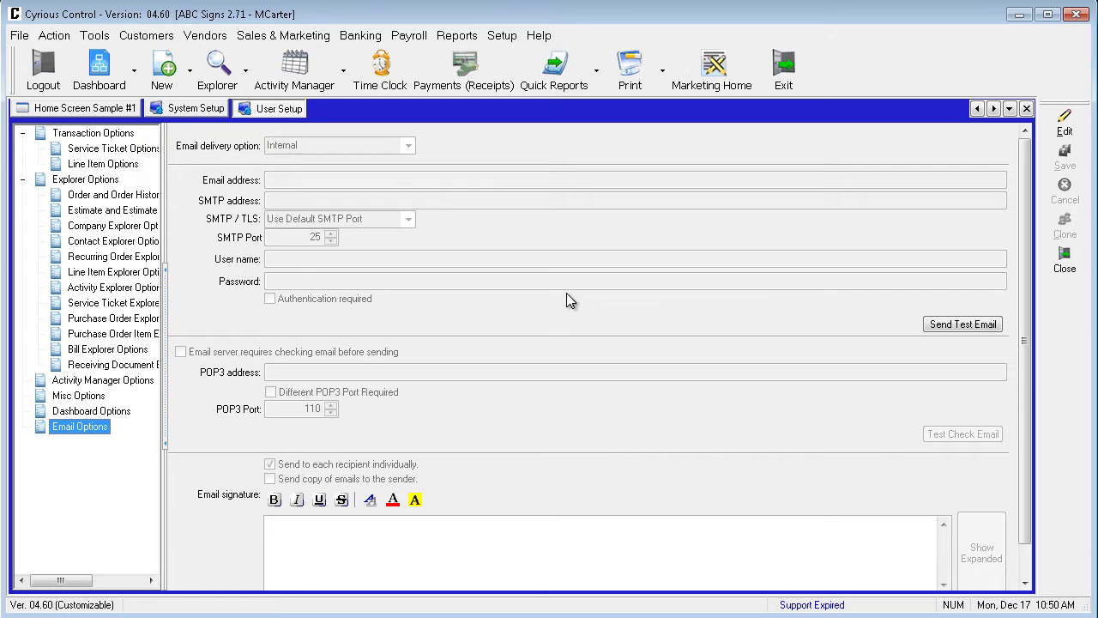
# Step: Open the Standard Invoice report criteria for the New Product Posters order of Bob's Lawn Care from the order explorer
pyautogui.click(246, 72)
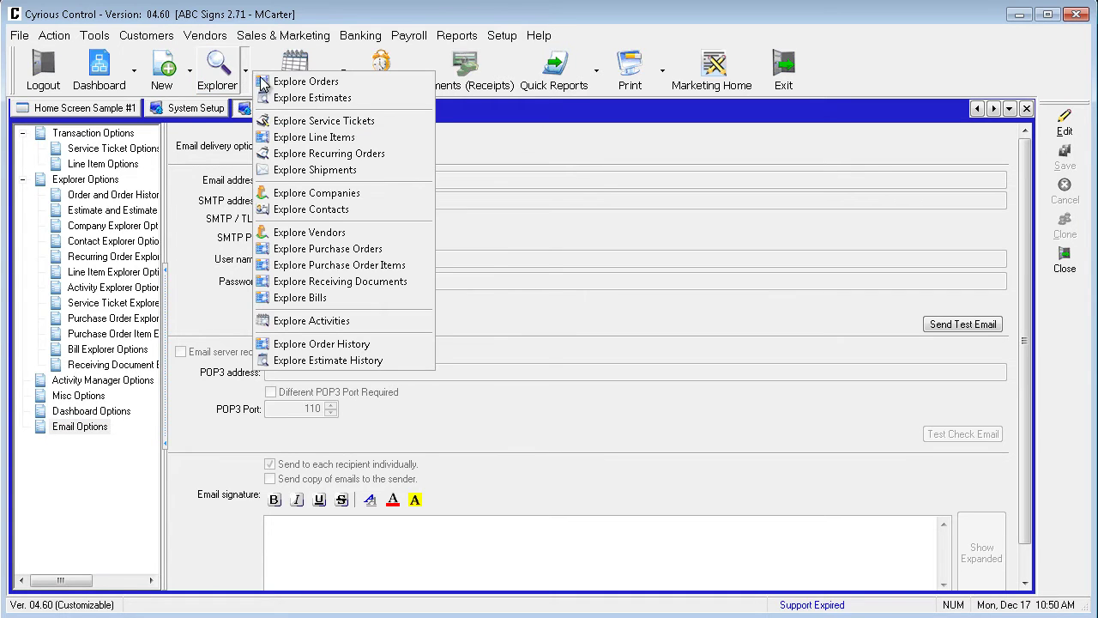
pyautogui.click(272, 81)
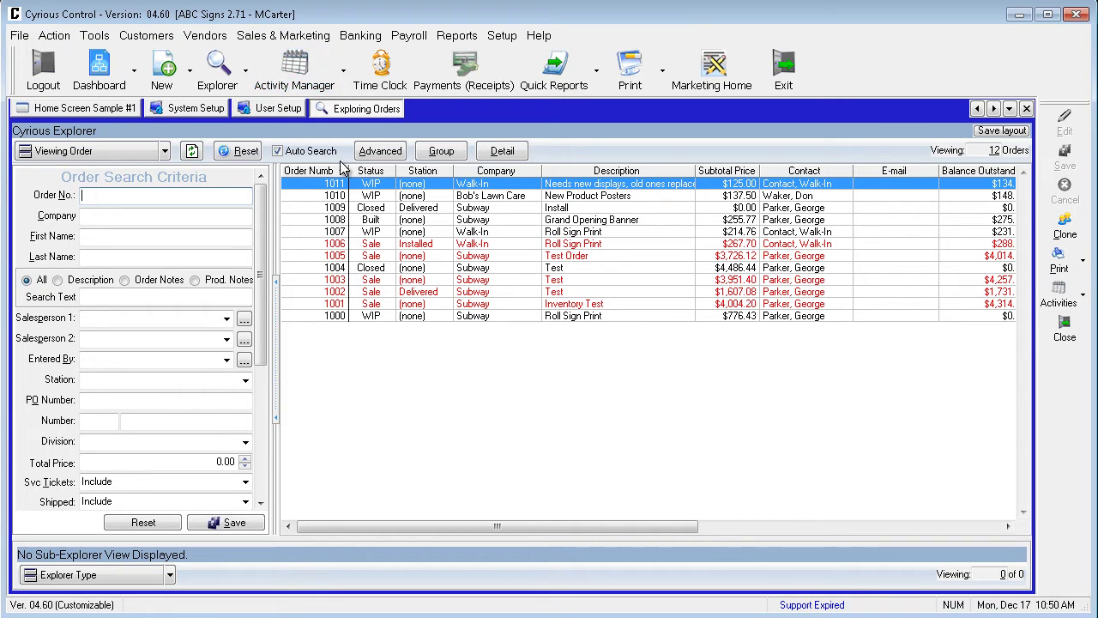
pyautogui.click(384, 199)
pyautogui.rightClick(384, 199)
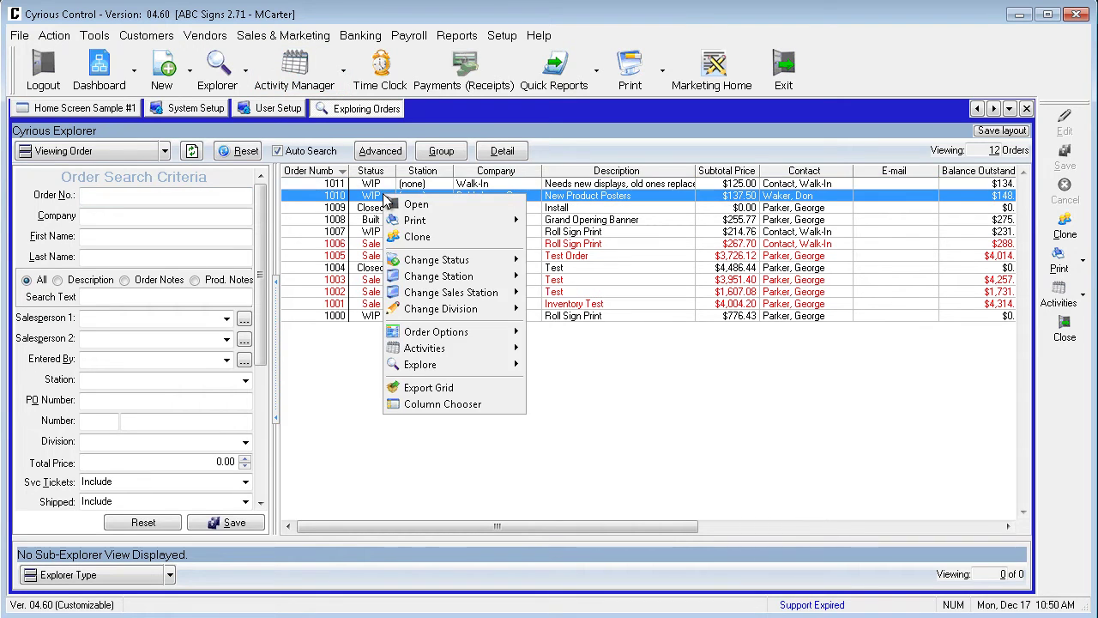
pyautogui.moveTo(438, 222)
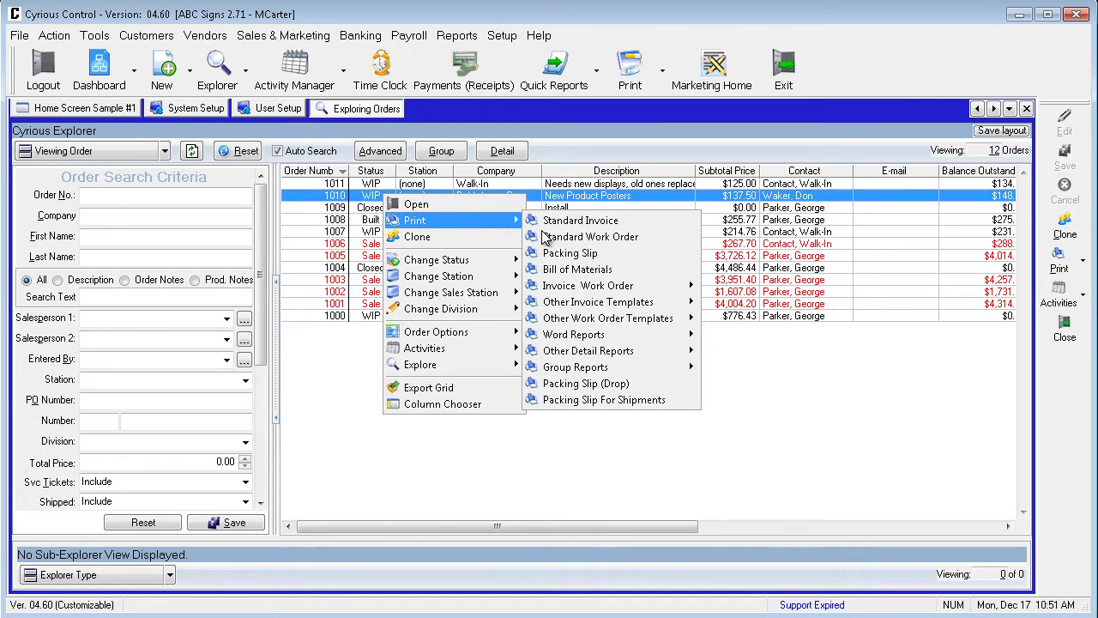
pyautogui.click(570, 221)
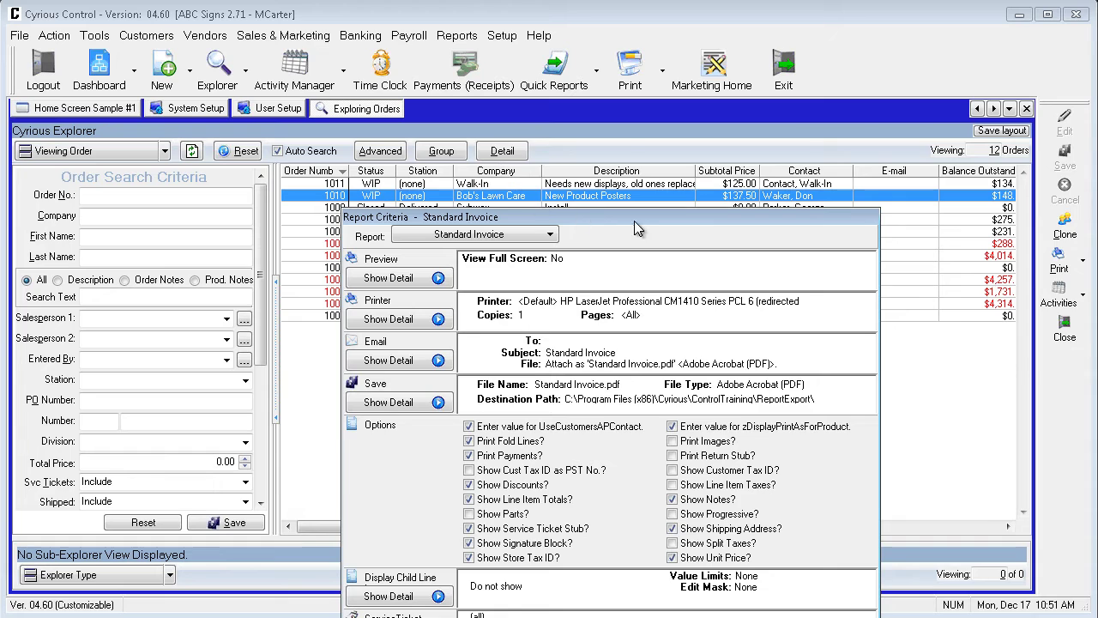
pyautogui.moveTo(634, 220); pyautogui.dragTo(629, 121)
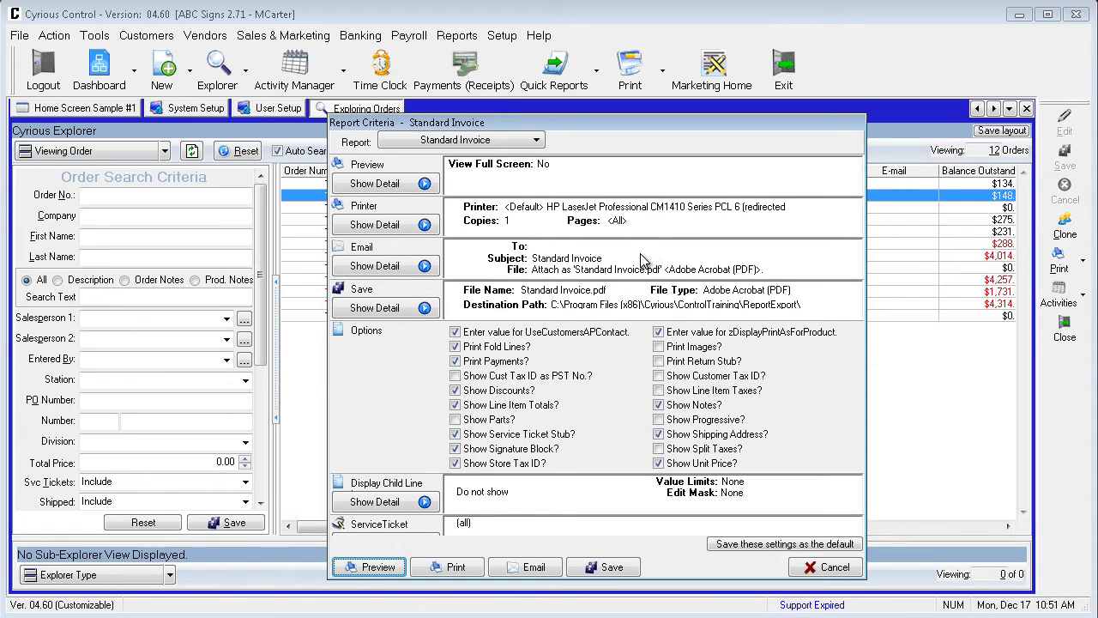
# Step: Examine the invoice's email details and available attachment file types, and close the report criteria without sending
pyautogui.click(423, 266)
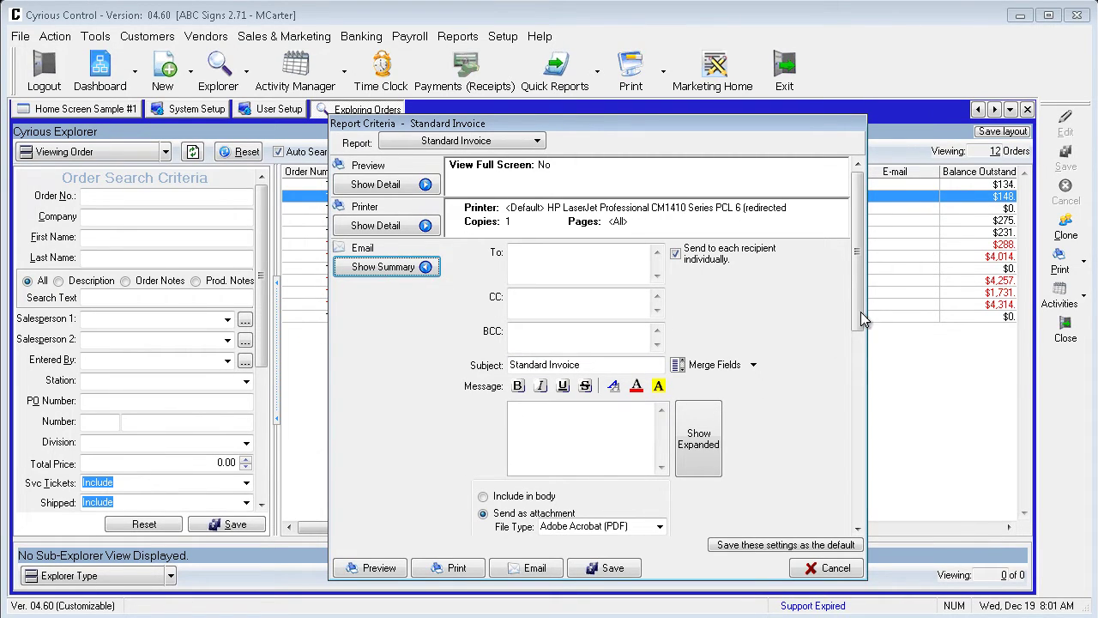
pyautogui.moveTo(860, 311); pyautogui.dragTo(854, 364)
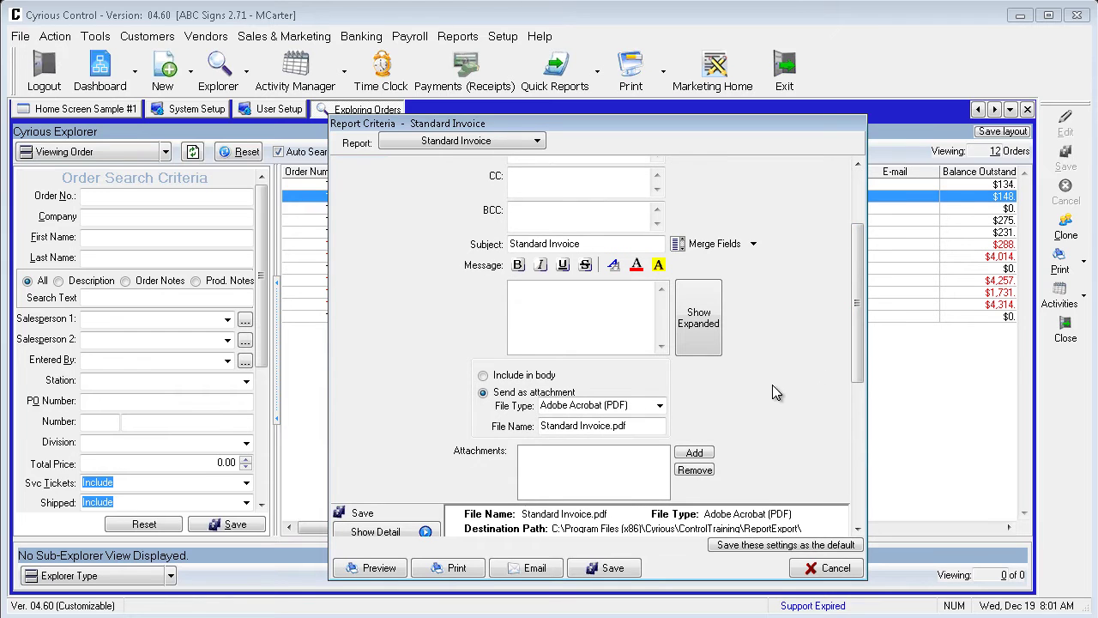
pyautogui.click(661, 408)
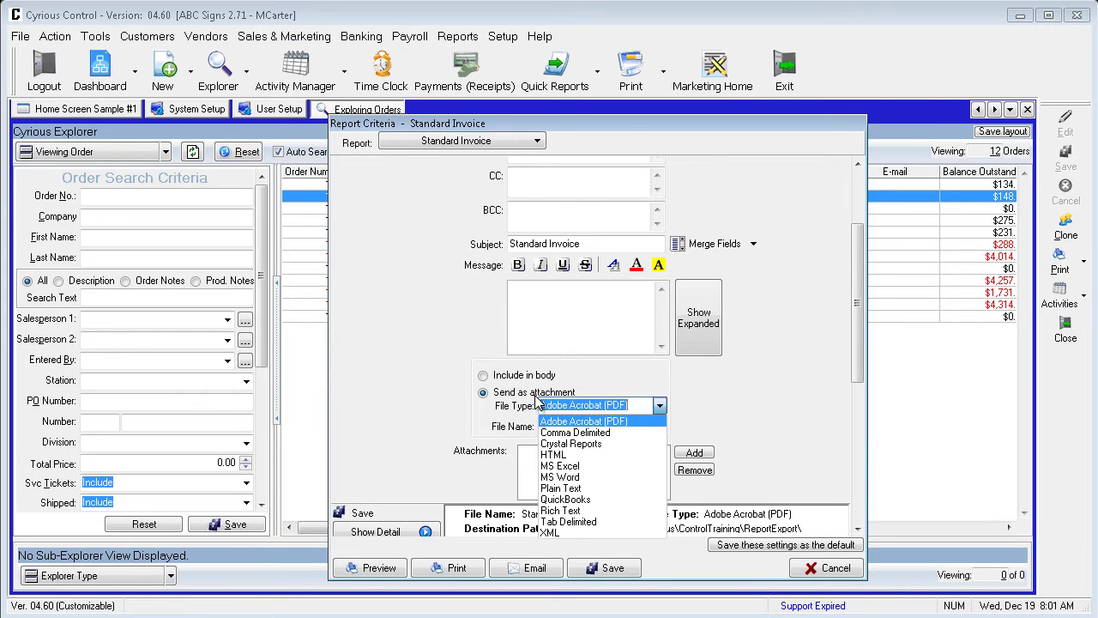
pyautogui.click(609, 406)
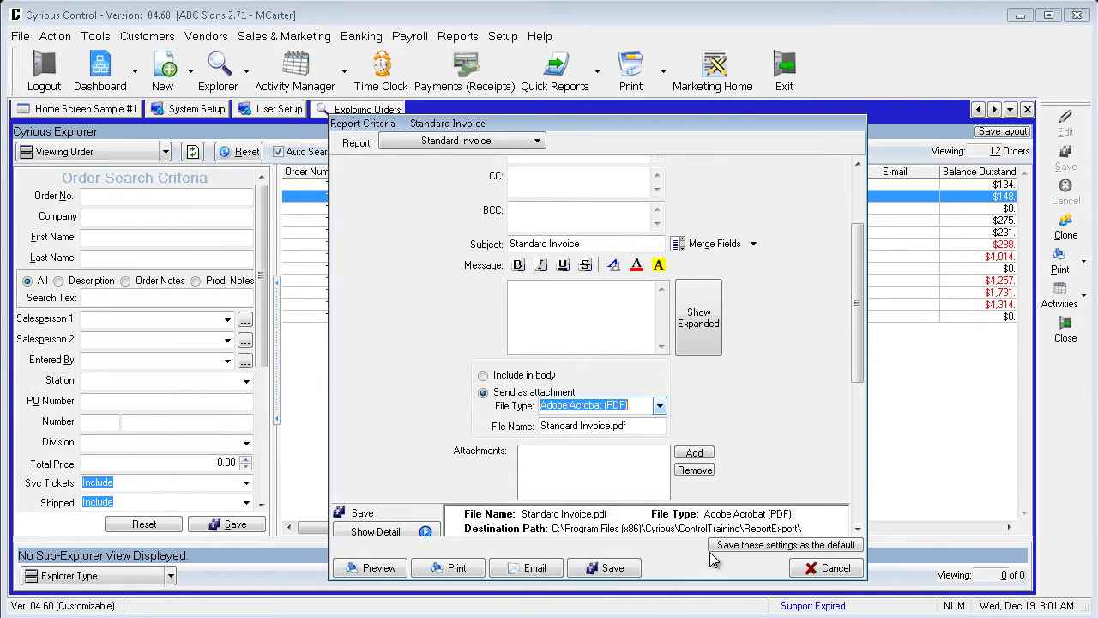
pyautogui.click(830, 569)
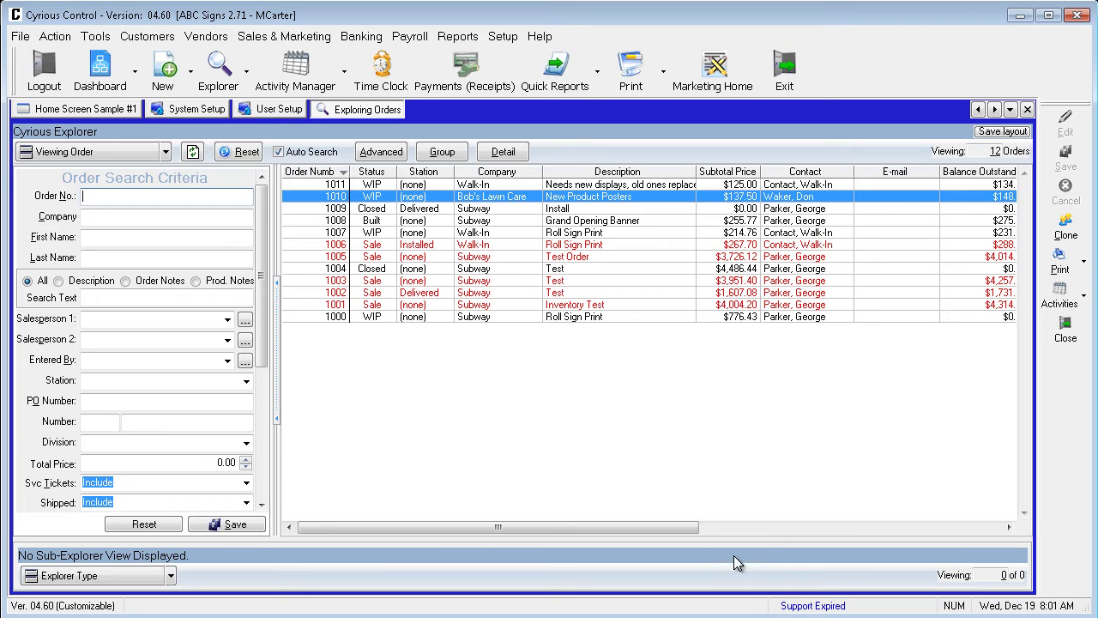
# Step: Open the pending Walk-In estimate for the Roll Sign Print from the estimate explorer
pyautogui.click(247, 73)
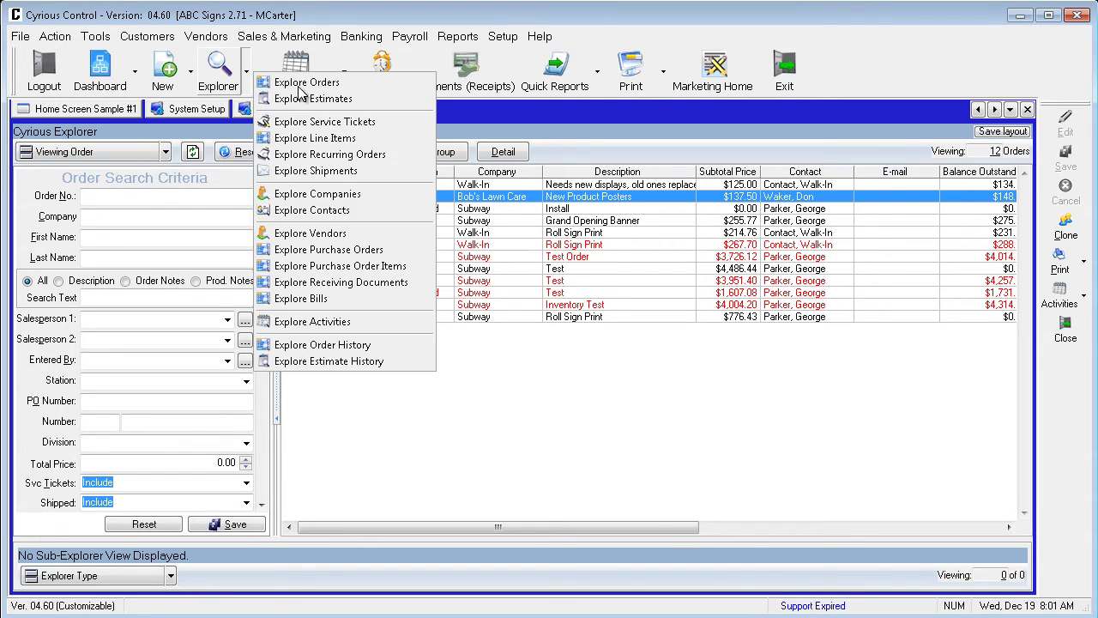
pyautogui.click(330, 100)
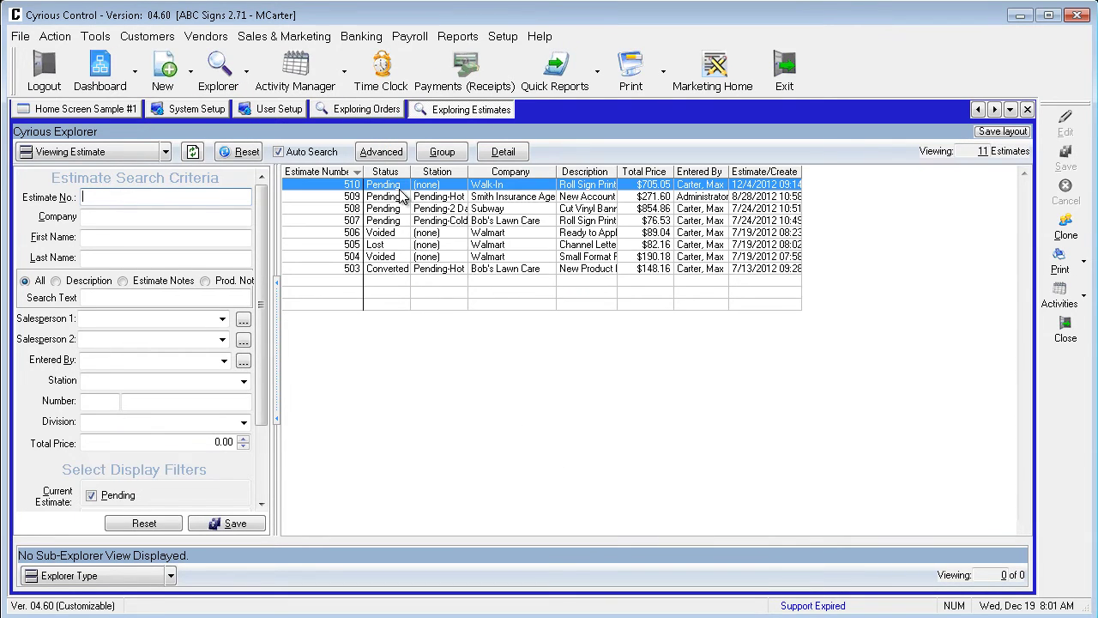
pyautogui.doubleClick(384, 190)
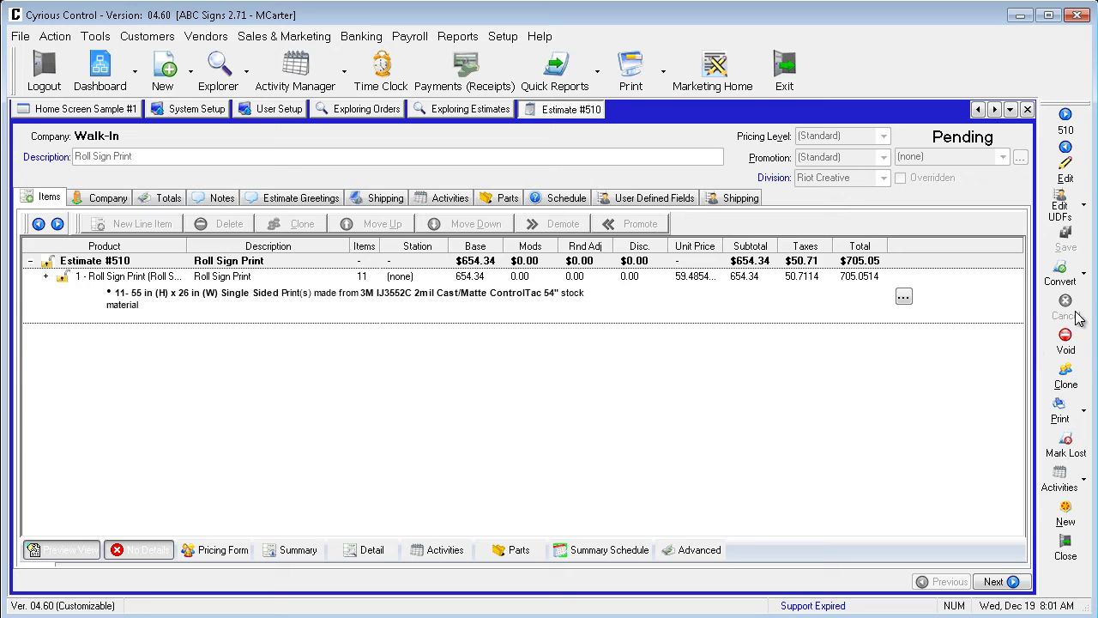
# Step: Open the Standard Estimate report criteria for this estimate and expand its email details
pyautogui.click(1082, 410)
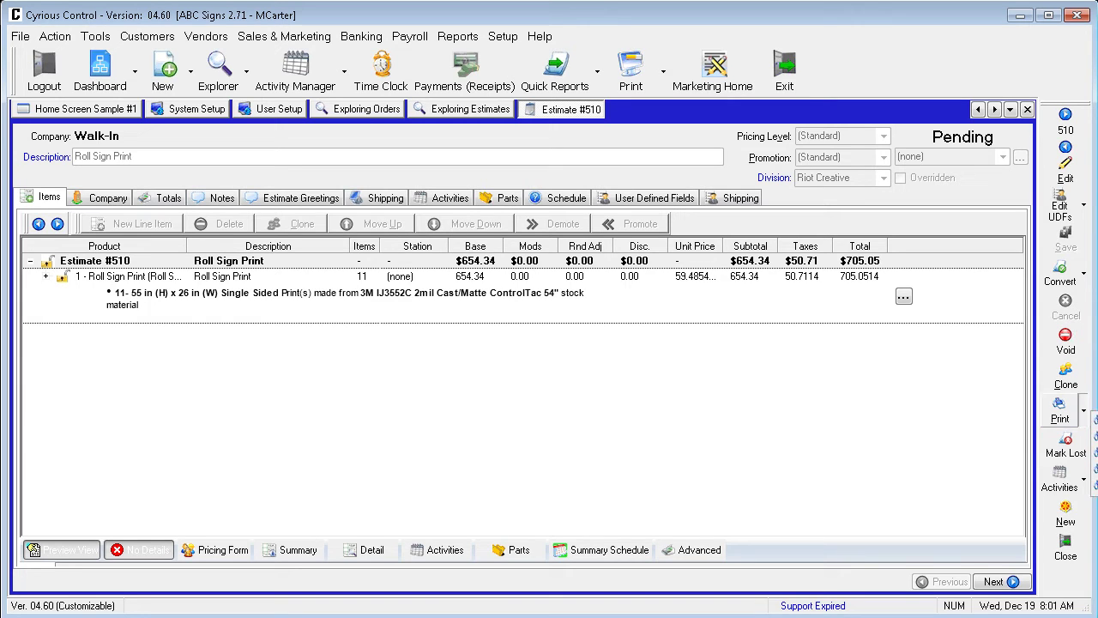
pyautogui.click(1095, 436)
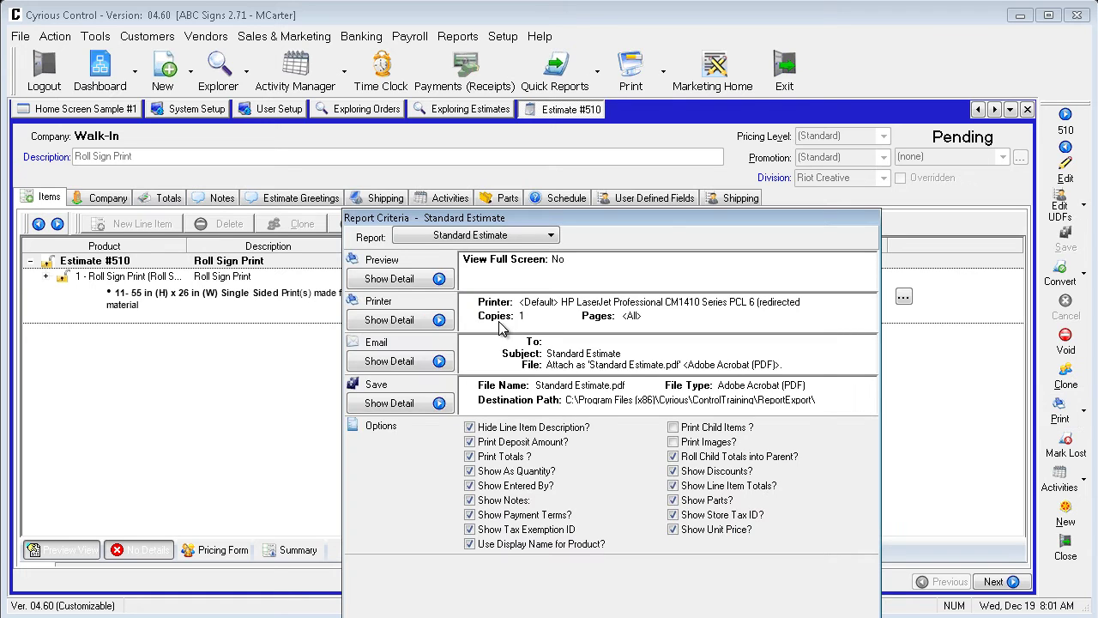
pyautogui.moveTo(538, 215); pyautogui.dragTo(526, 146)
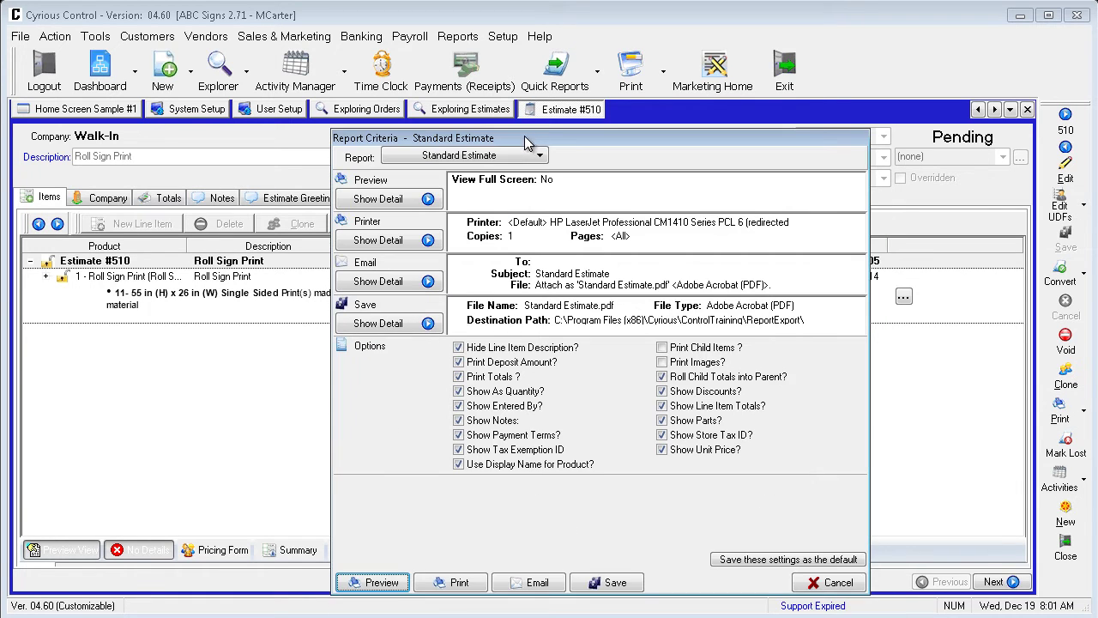
pyautogui.click(418, 283)
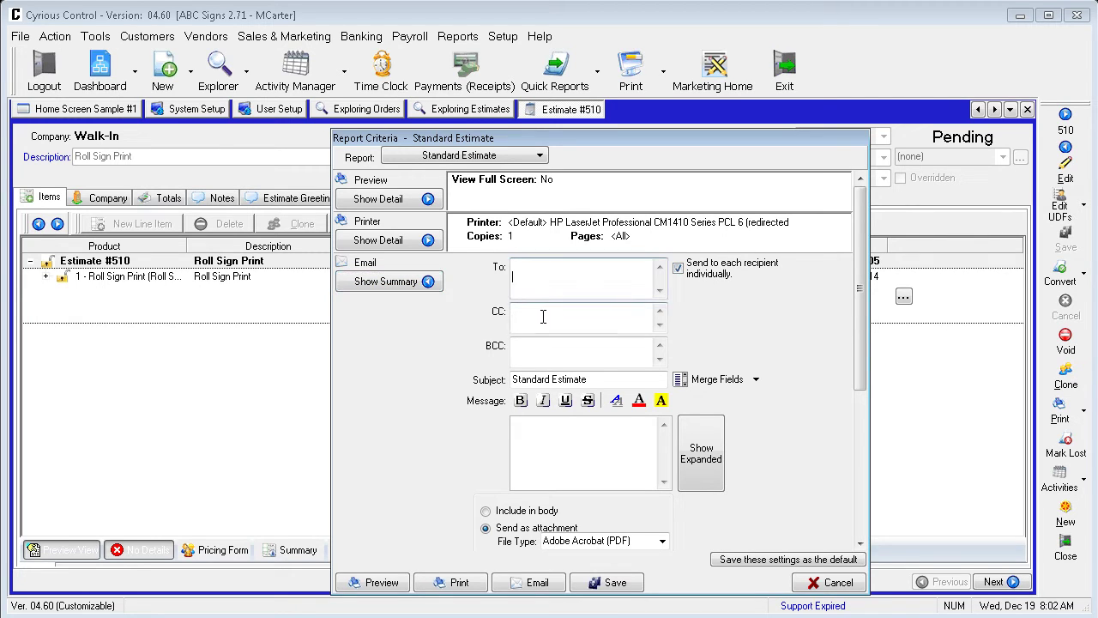
pyautogui.click(542, 350)
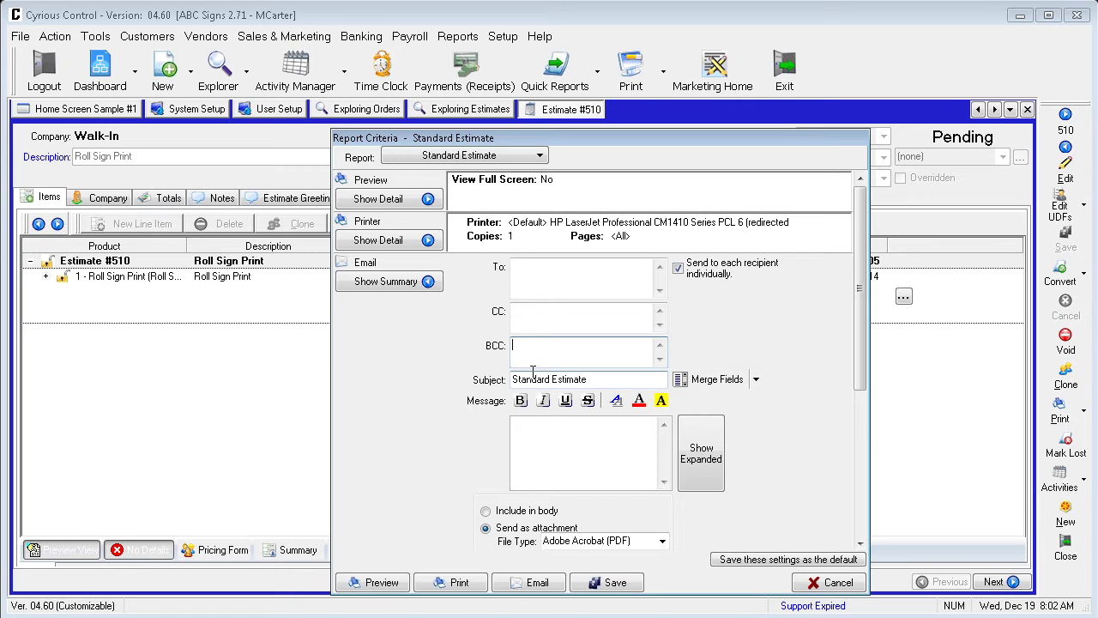
# Step: Replace the email subject with the estimate description merge field, <<Estimate.Description>>
pyautogui.moveTo(597, 378); pyautogui.dragTo(449, 380)
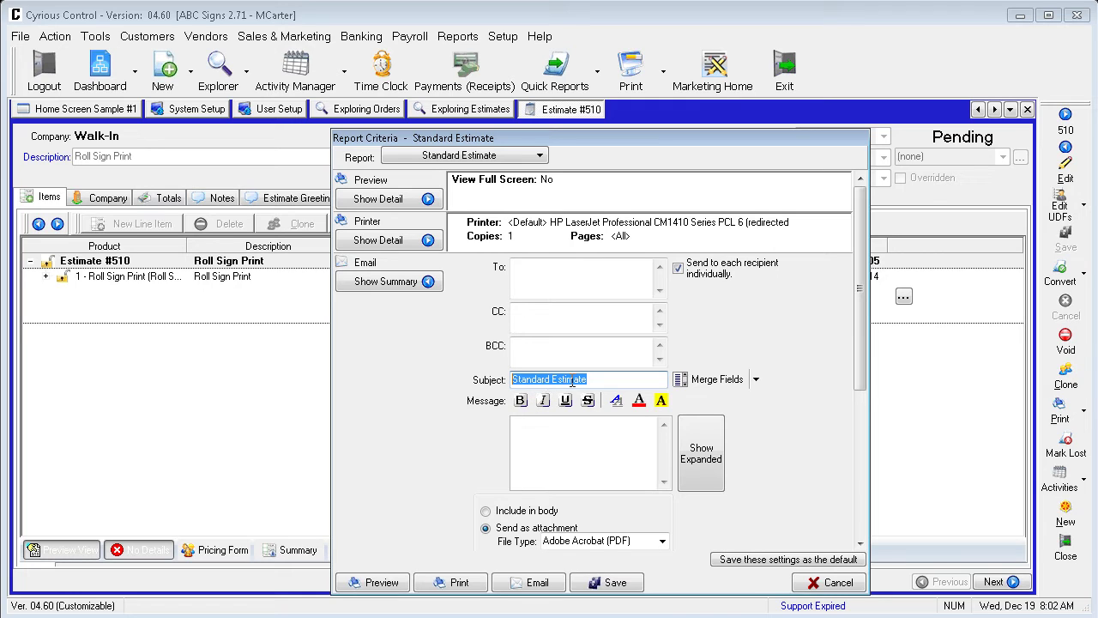
pyautogui.click(755, 380)
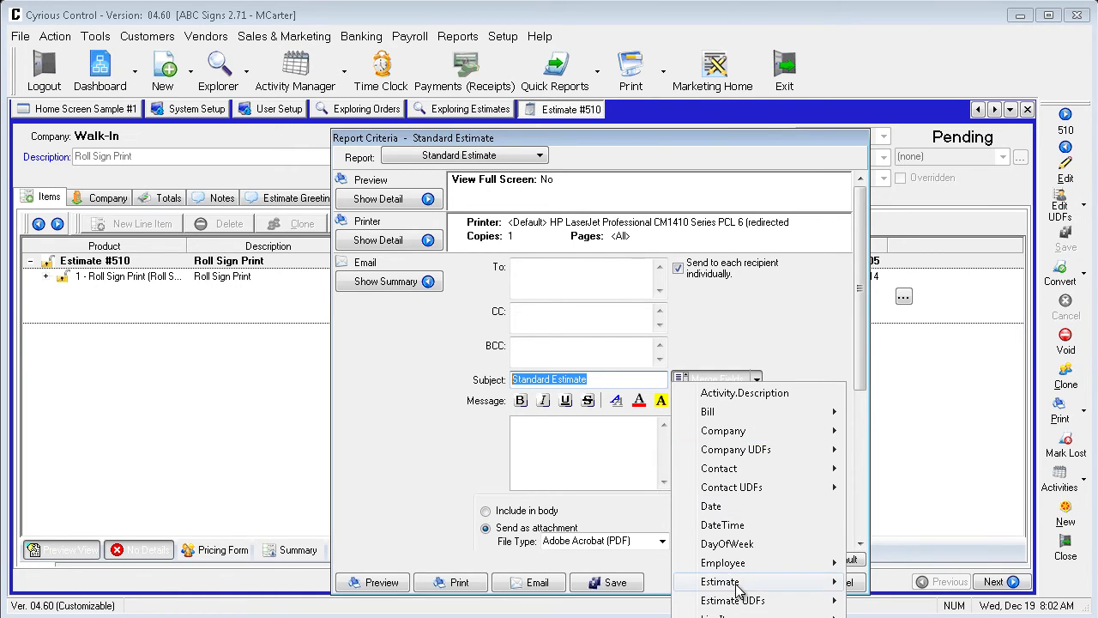
pyautogui.moveTo(736, 585)
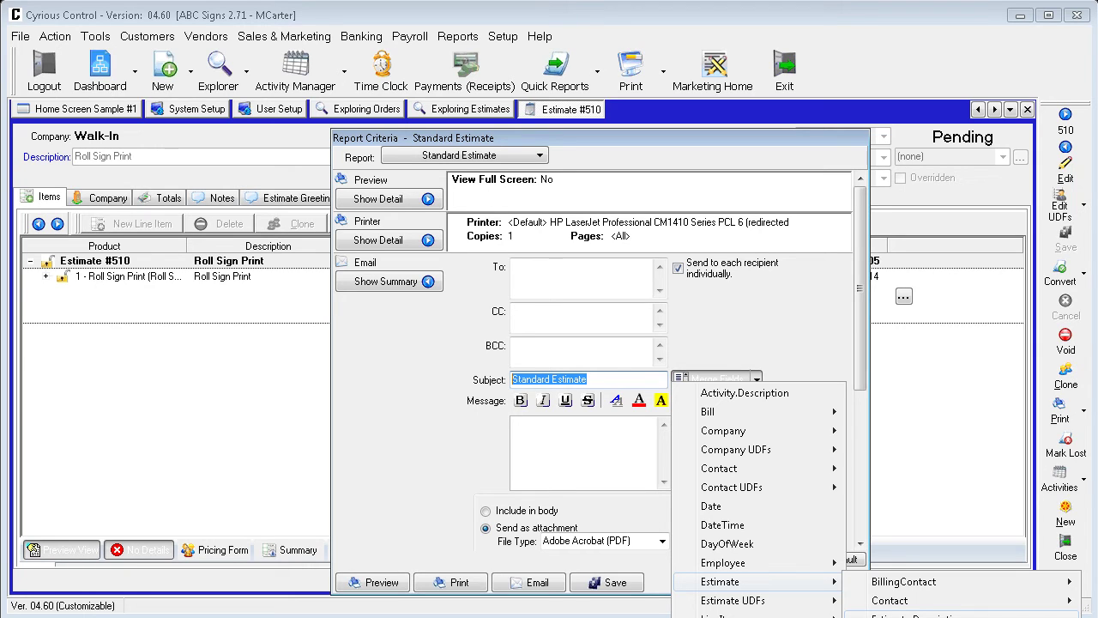
pyautogui.click(913, 615)
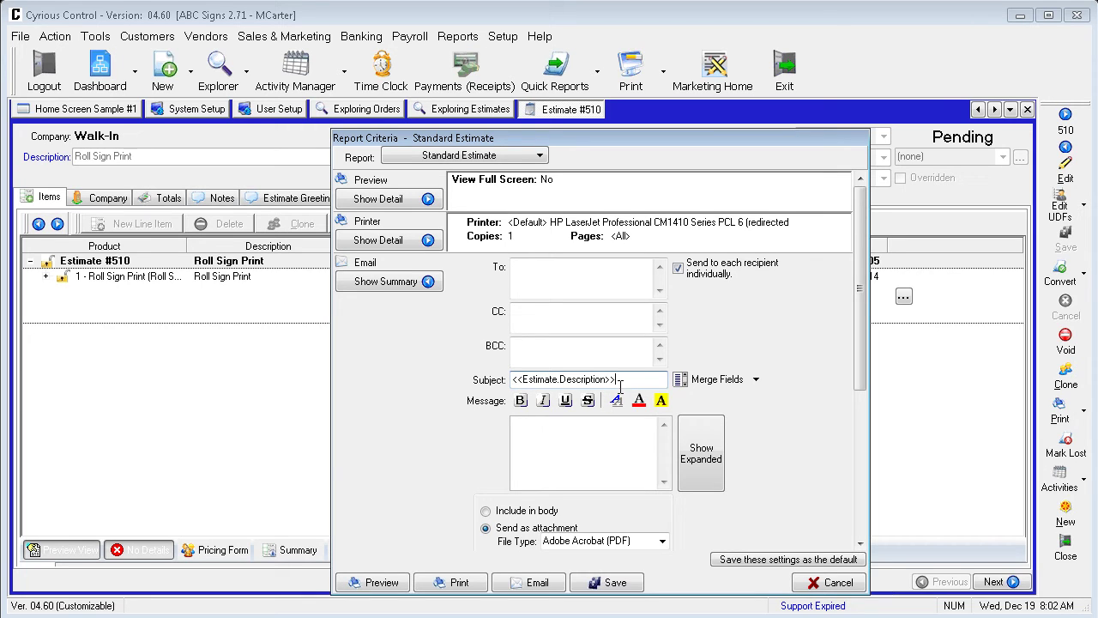
pyautogui.moveTo(594, 141); pyautogui.dragTo(587, 60)
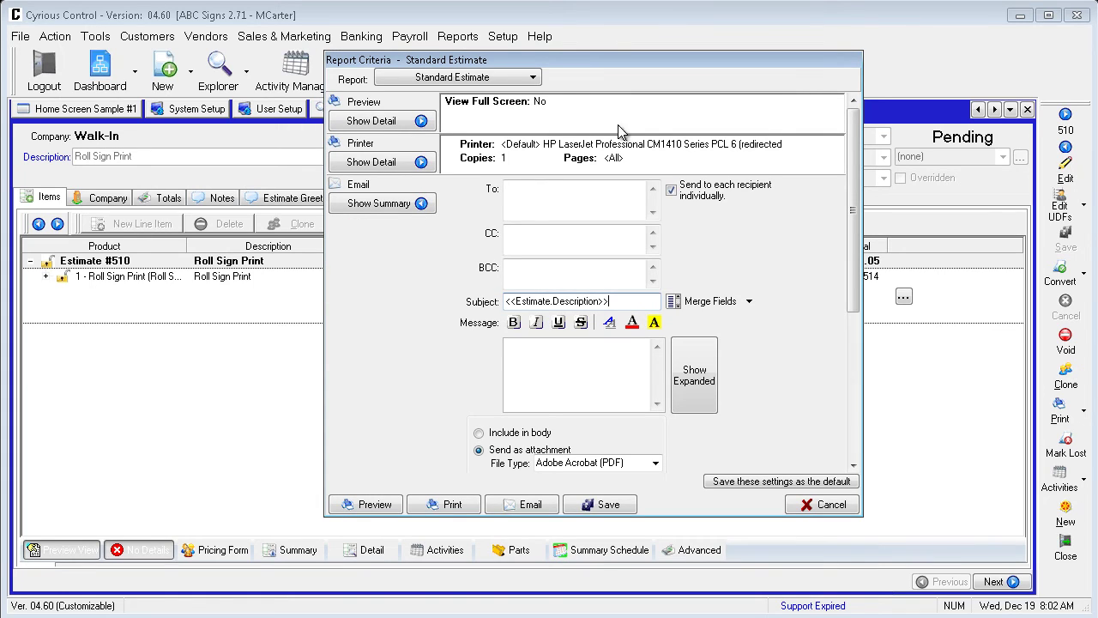
# Step: Replace the estimate email's attachment file name with the estimate number merge field, <<Estimate.EstimateNumber>>
pyautogui.moveTo(852, 214); pyautogui.dragTo(863, 350)
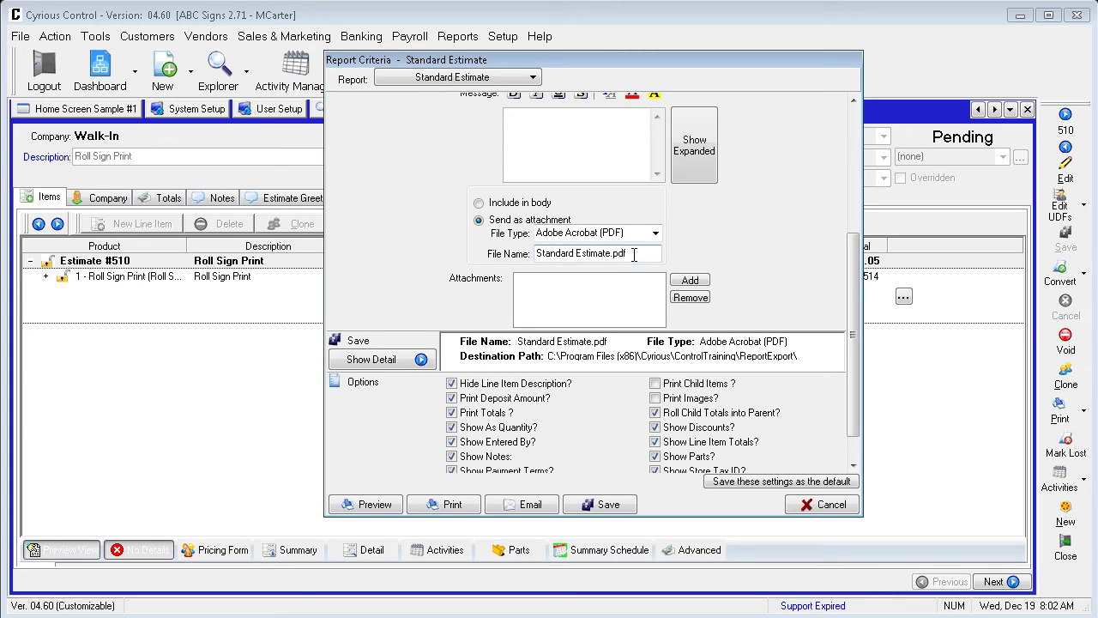
pyautogui.moveTo(633, 254); pyautogui.dragTo(518, 256)
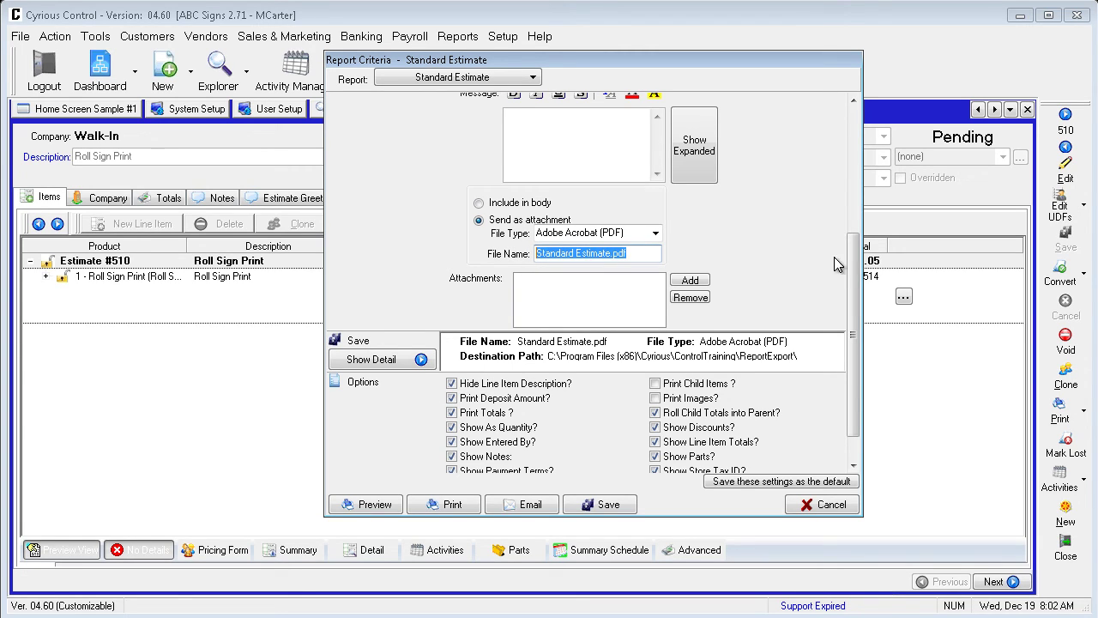
pyautogui.moveTo(854, 252); pyautogui.dragTo(853, 224)
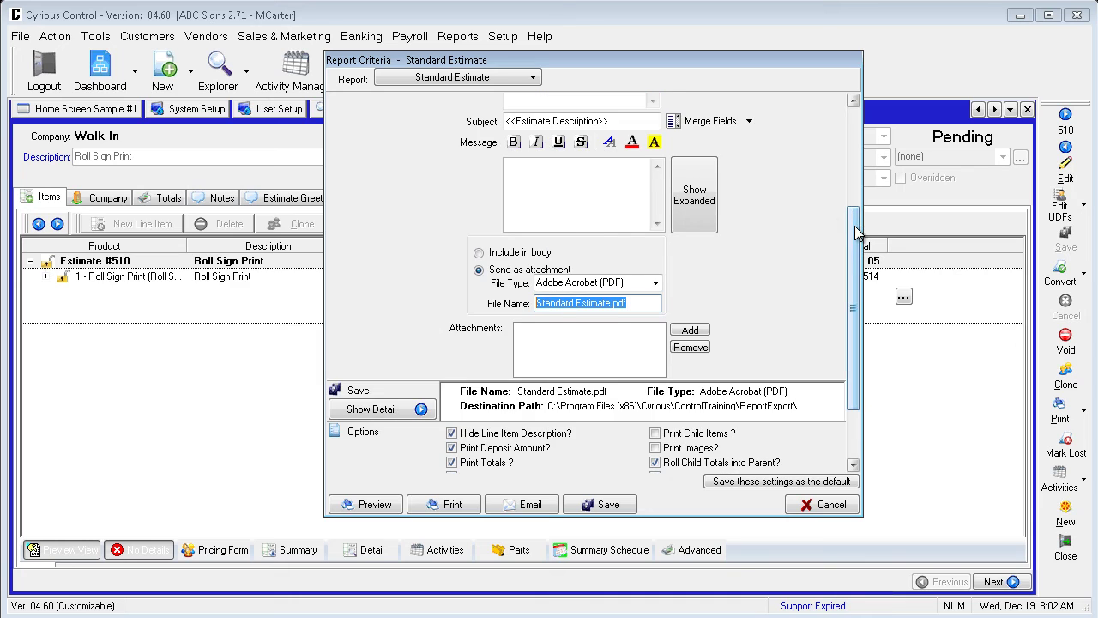
pyautogui.click(699, 123)
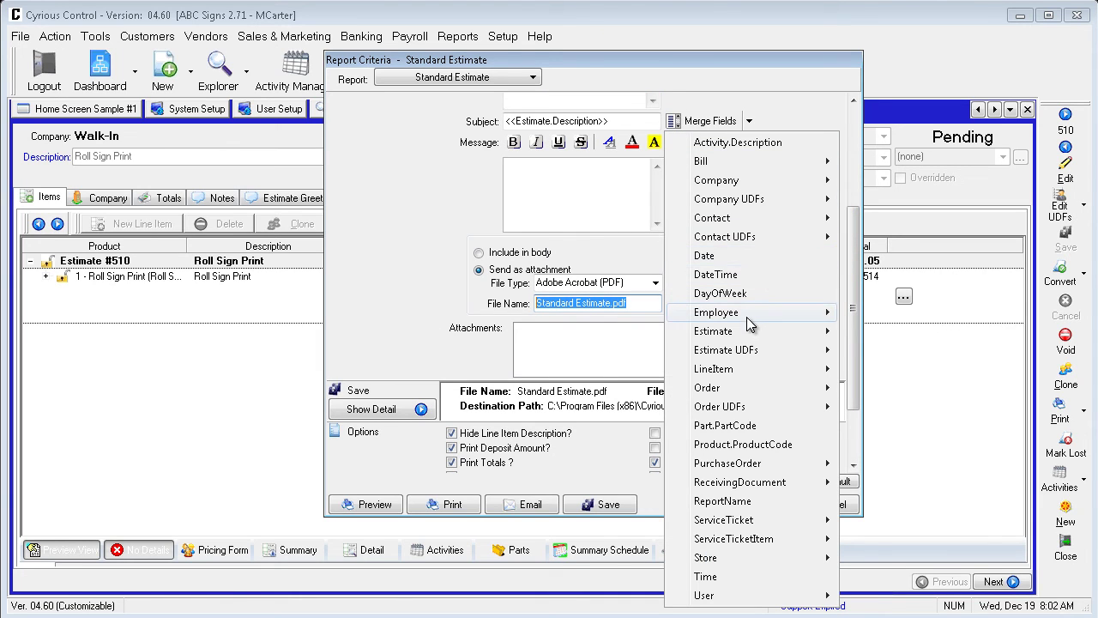
pyautogui.moveTo(744, 333)
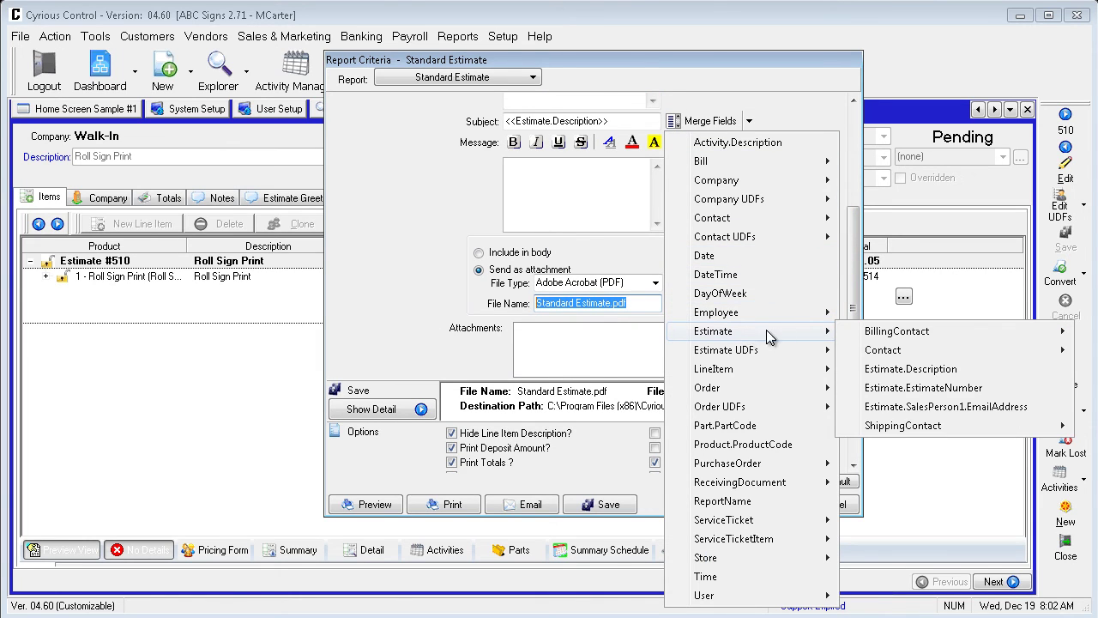
pyautogui.click(929, 390)
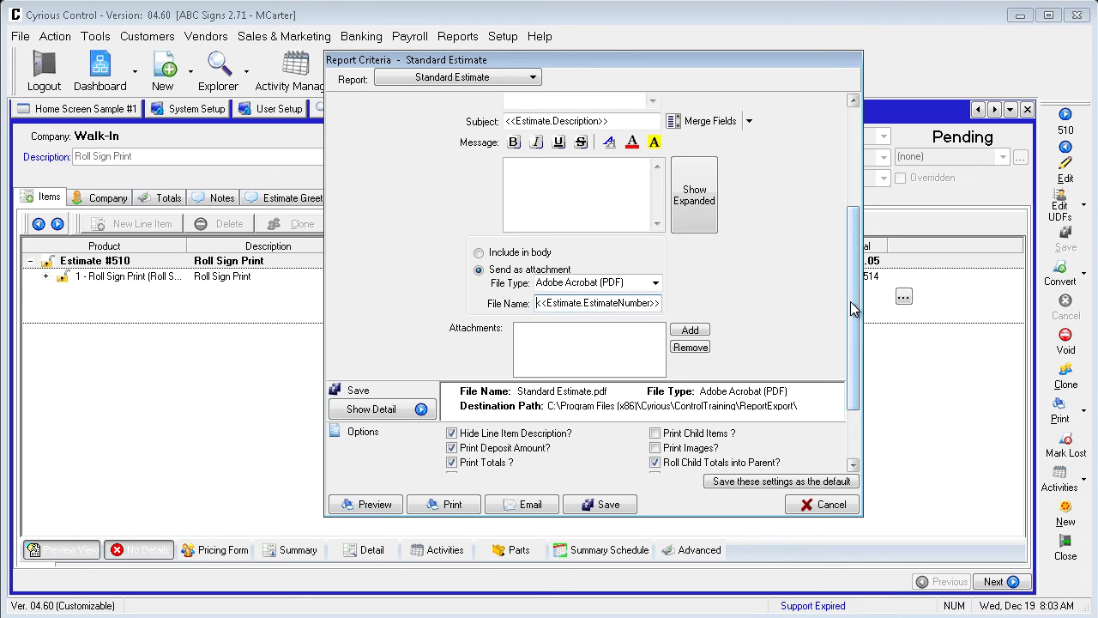
pyautogui.moveTo(854, 305); pyautogui.dragTo(855, 238)
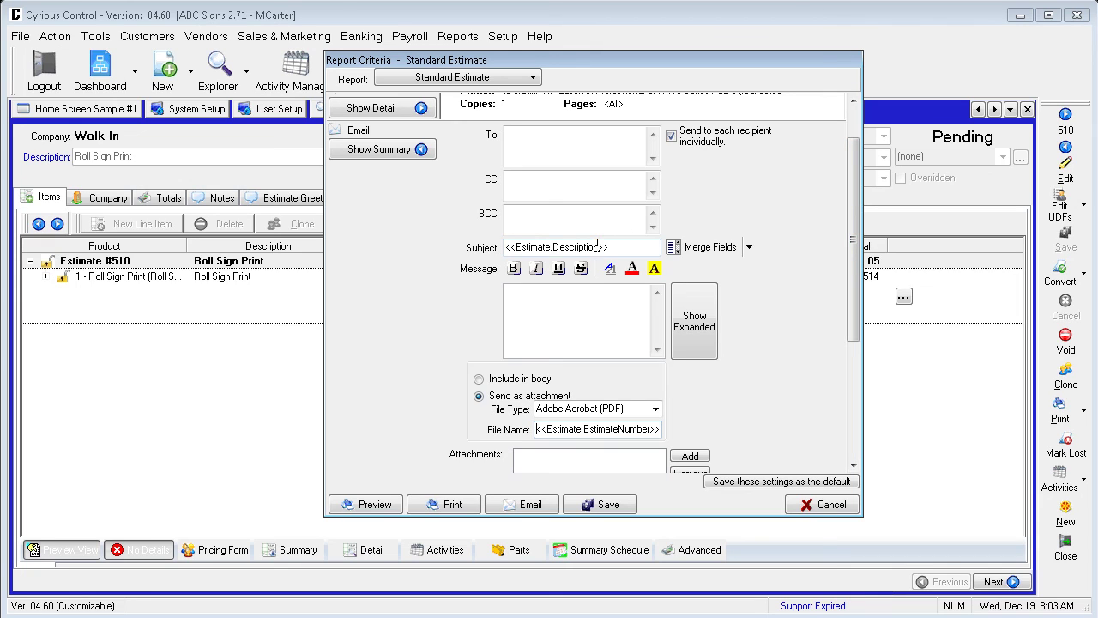